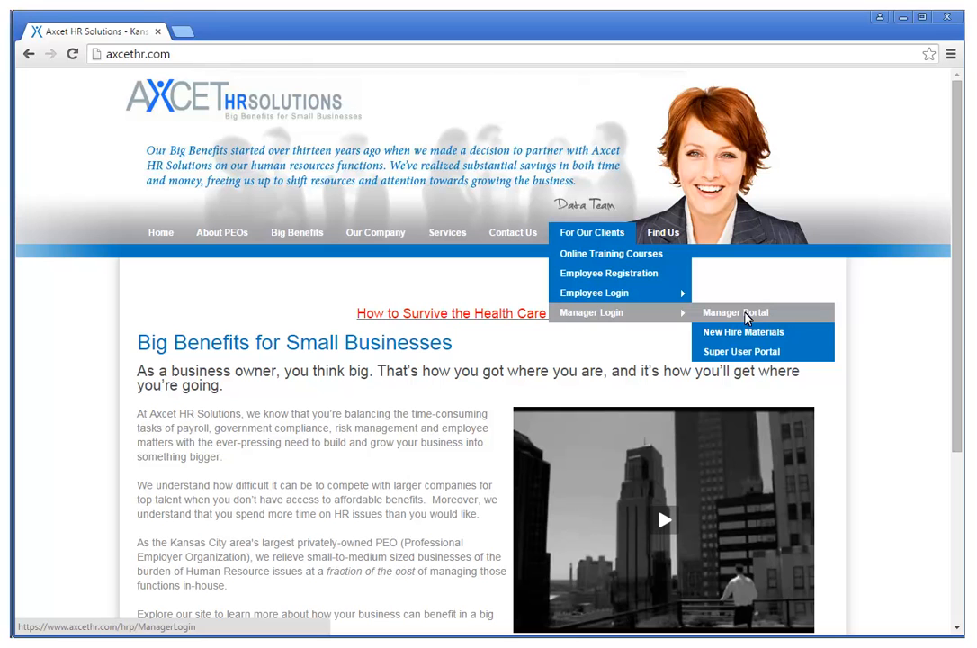
Step: Go to the Manager Portal login and enter the manager username
{"action": "left_click", "coordinate": [746, 313]}
{"action": "type", "text": "AX"}
{"action": "type", "text": "HR"}
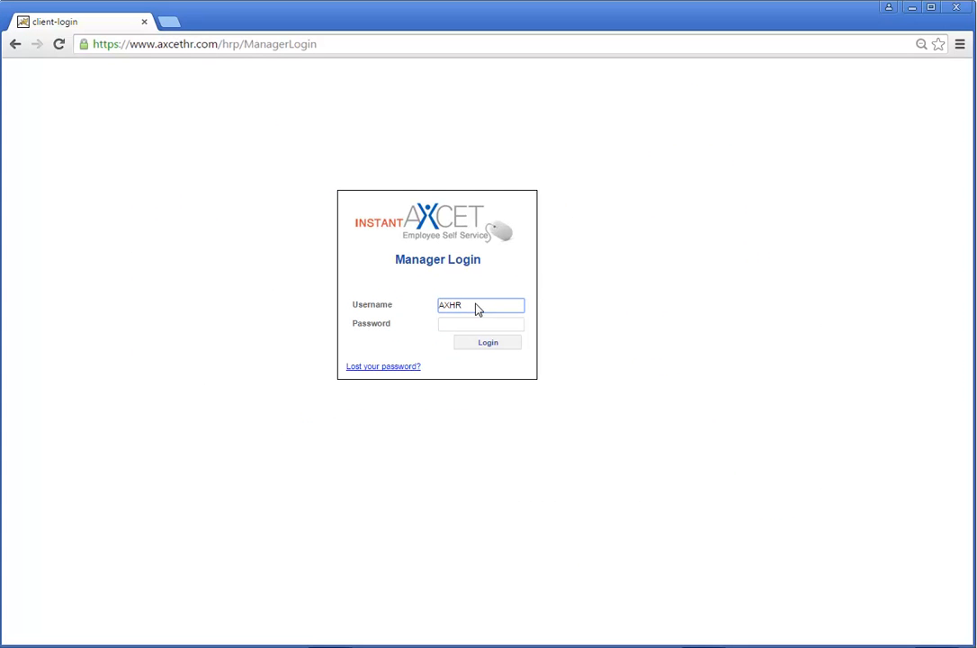
{"action": "type", "text": "660"}
Step: Sign in to Instant Axcet with the manager account password
{"action": "left_click", "coordinate": [490, 326]}
{"action": "type", "text": "••••••••"}
{"action": "left_click", "coordinate": [504, 345]}
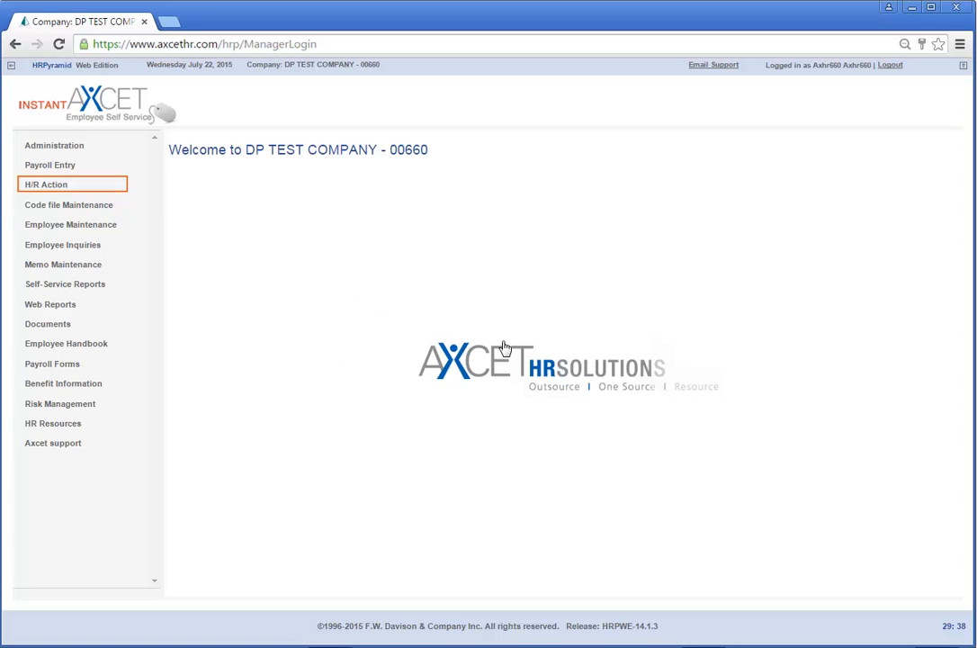
Step: Start a New Hire from the H/R Action menu and continue to the SSN page
{"action": "left_click", "coordinate": [44, 189]}
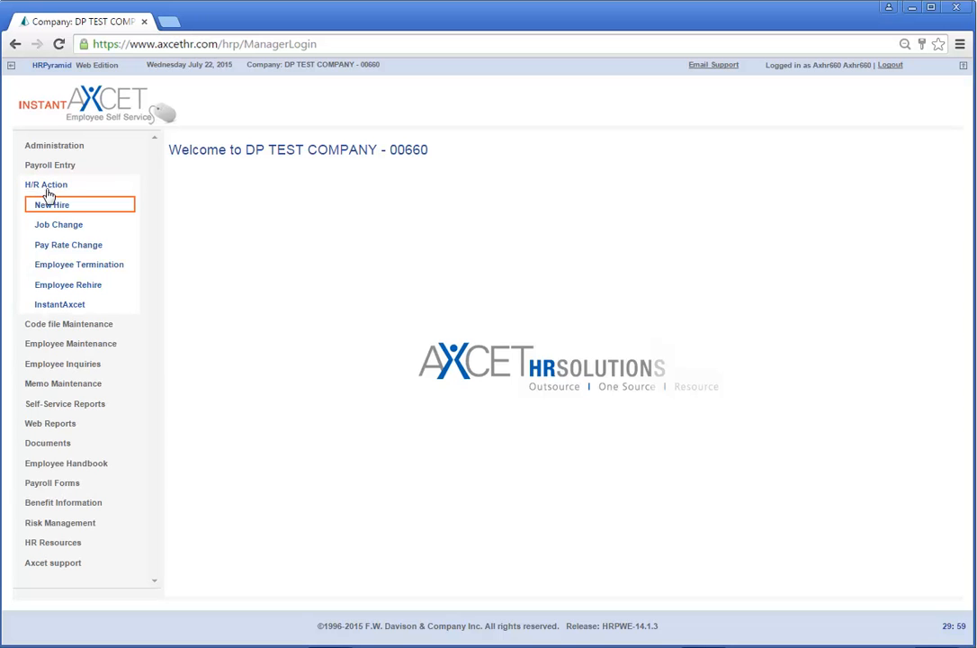
{"action": "left_click", "coordinate": [52, 209]}
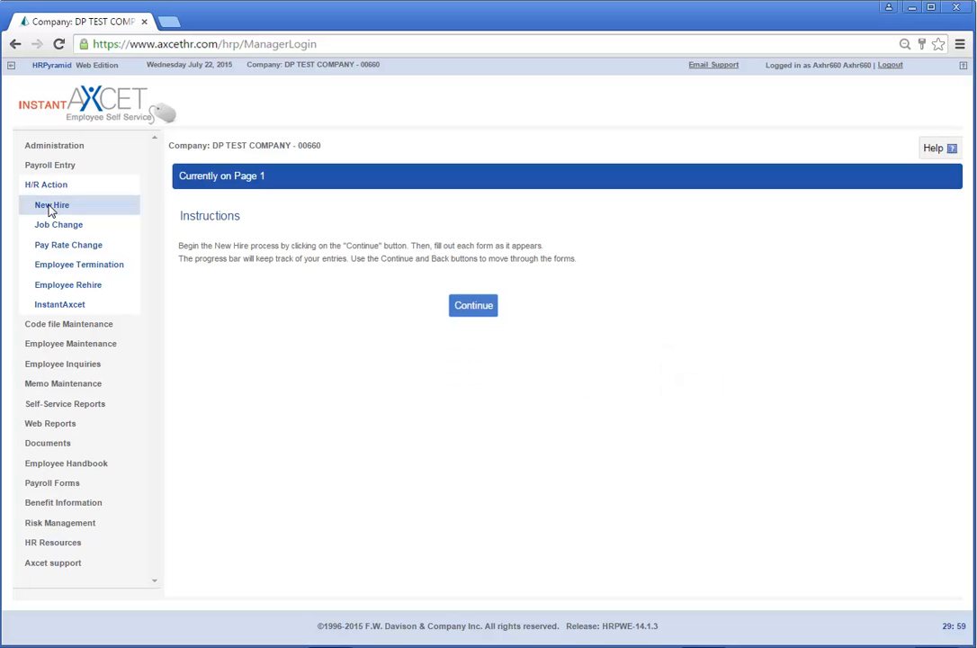
{"action": "left_click", "coordinate": [472, 306]}
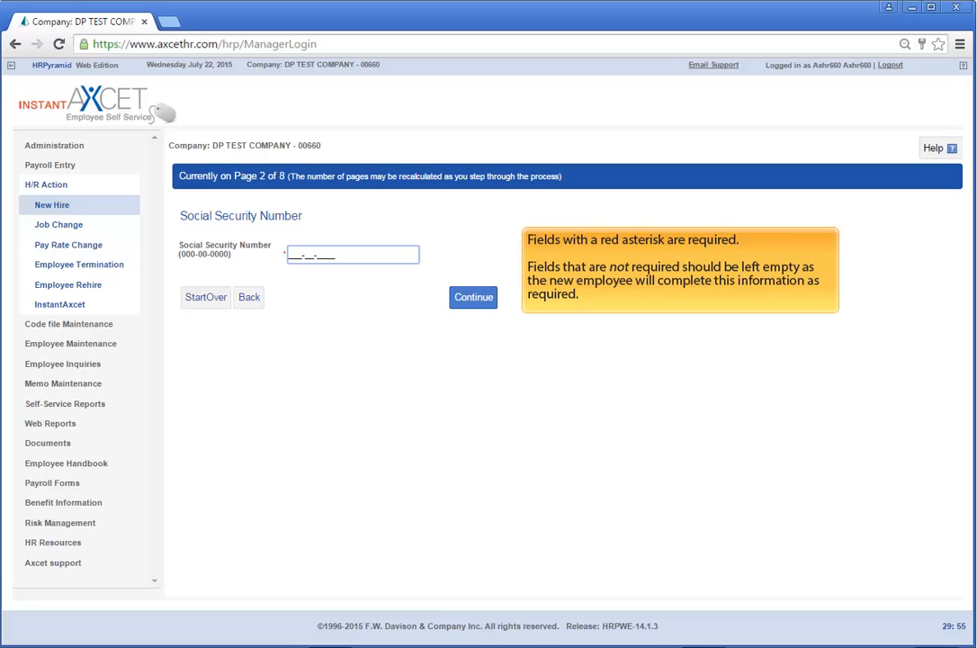
Step: Enter the new hire's Social Security Number and continue to Personal Details
{"action": "type", "text": "999-99-0313"}
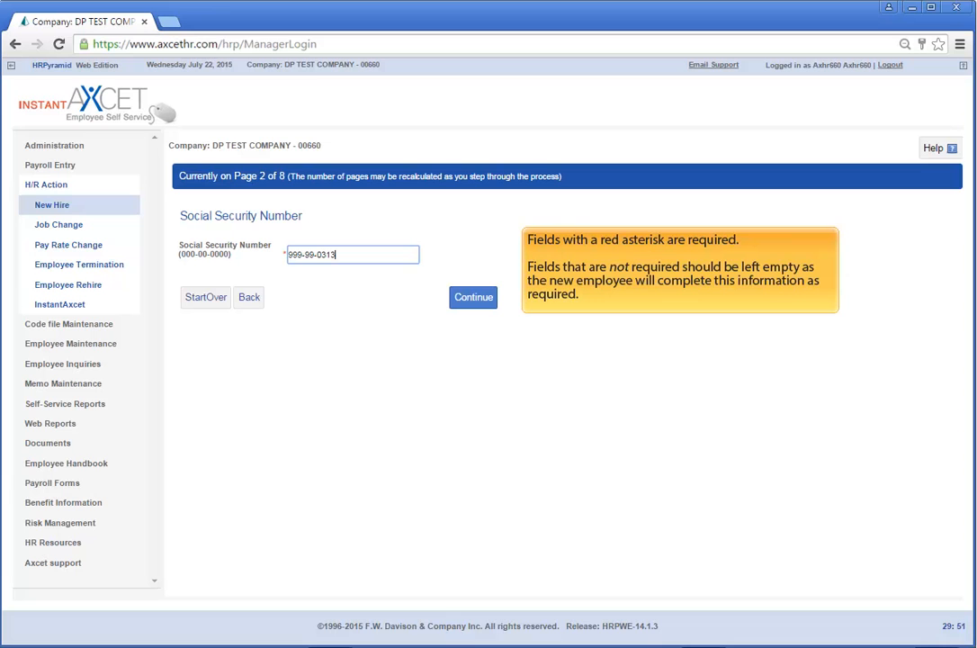
{"action": "left_click", "coordinate": [474, 298]}
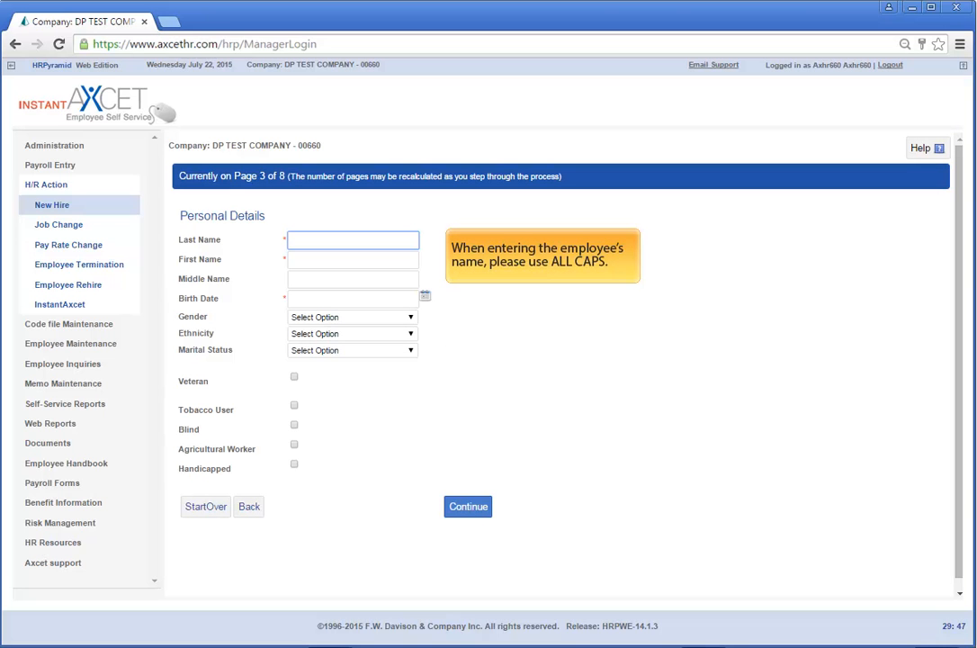
Step: Enter the new hire's last name, first name and birth date 01/01/1985
{"action": "type", "text": "TEST0313"}
{"action": "key", "text": "Tab"}
{"action": "type", "text": "DAWN"}
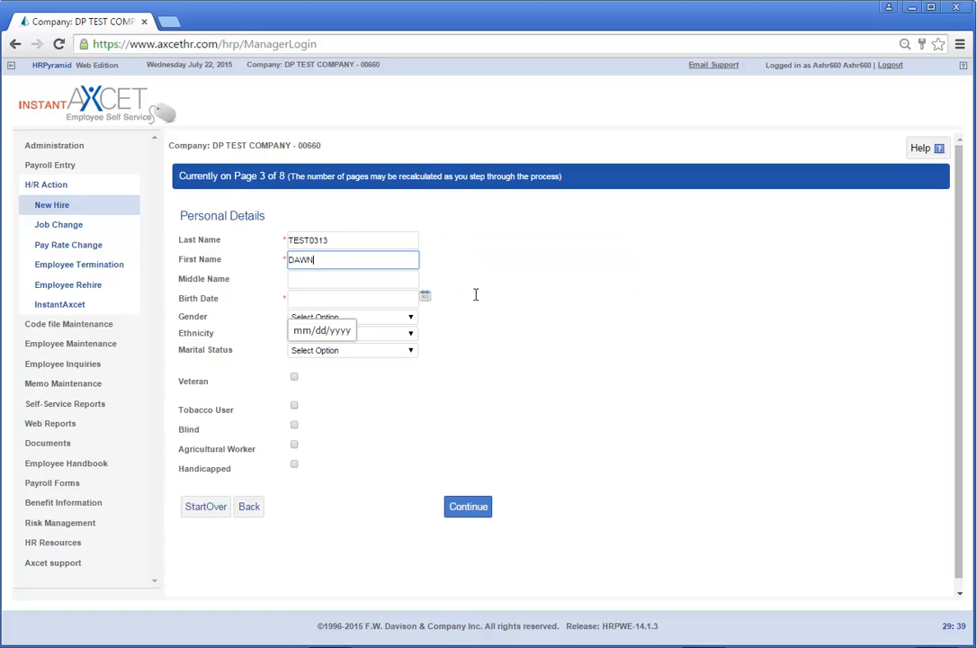
{"action": "left_click", "coordinate": [420, 298]}
{"action": "type", "text": "01"}
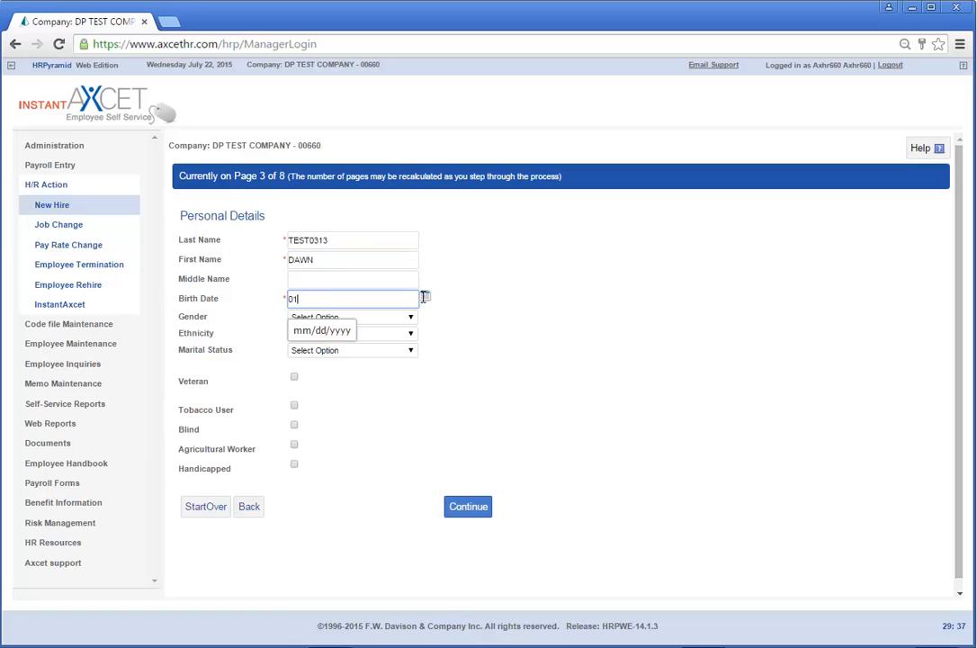
{"action": "type", "text": "/01/1985"}
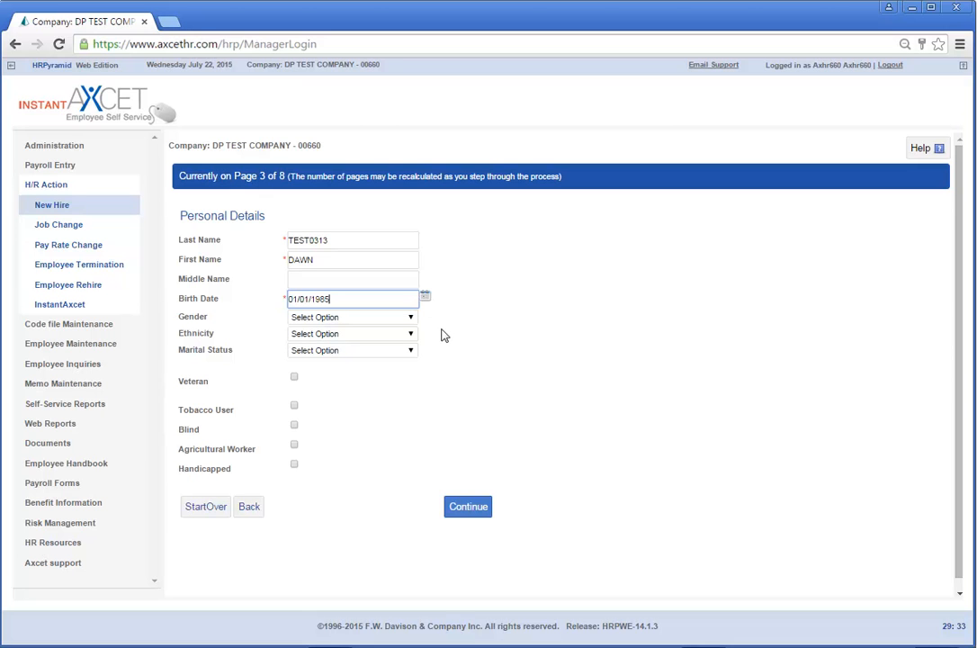
Step: Enter the resident street address and zip code, then select the matching city
{"action": "left_click", "coordinate": [460, 509]}
{"action": "type", "text": "8"}
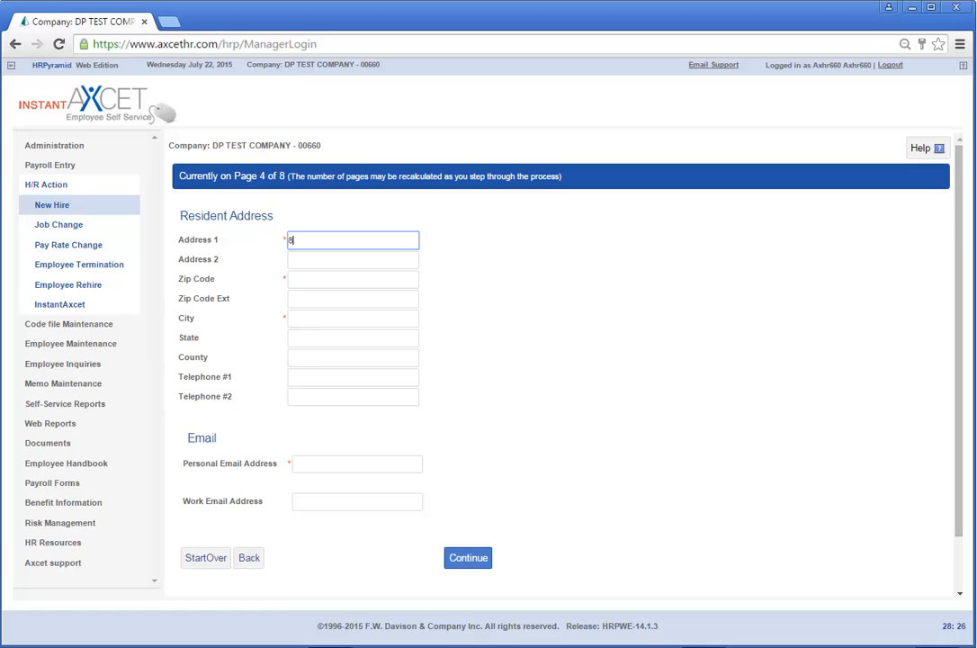
{"action": "type", "text": "325 LENEXA DRIV"}
{"action": "type", "text": "E"}
{"action": "key", "text": "Tab"}
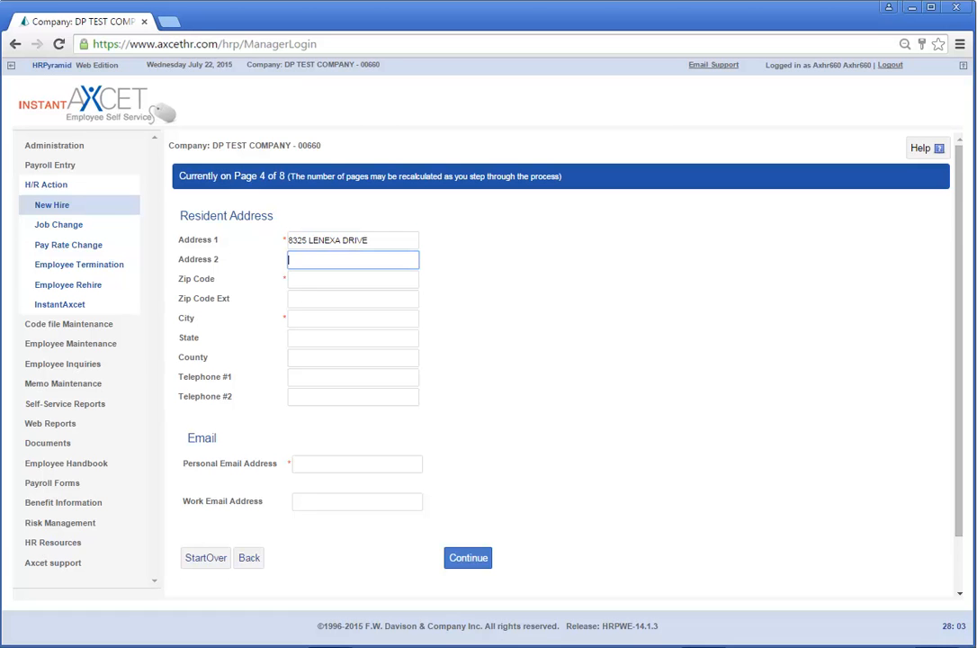
{"action": "key", "text": "Tab"}
{"action": "type", "text": "66214"}
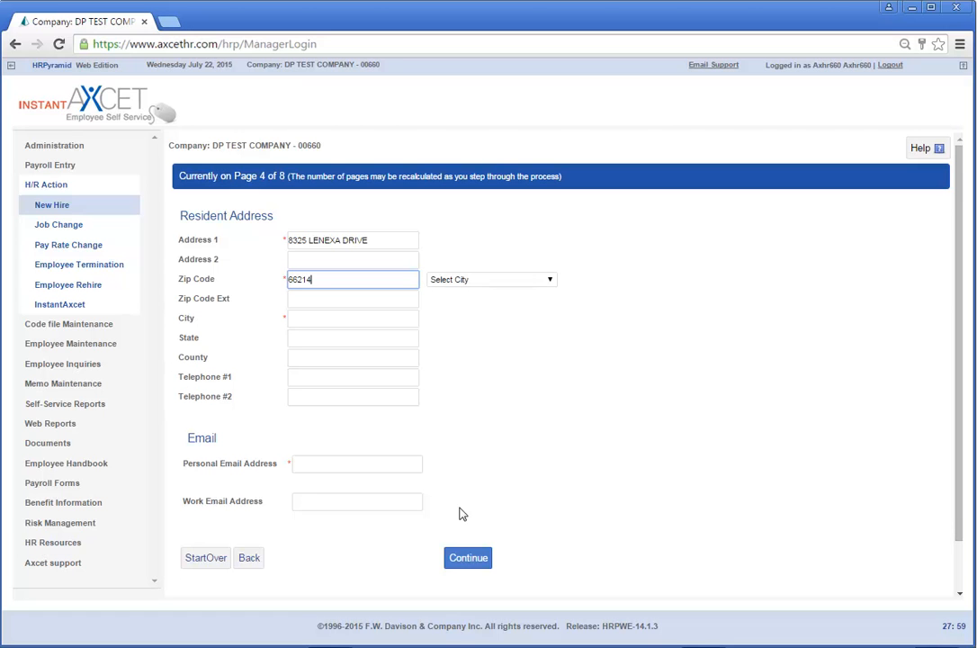
{"action": "left_click", "coordinate": [464, 279]}
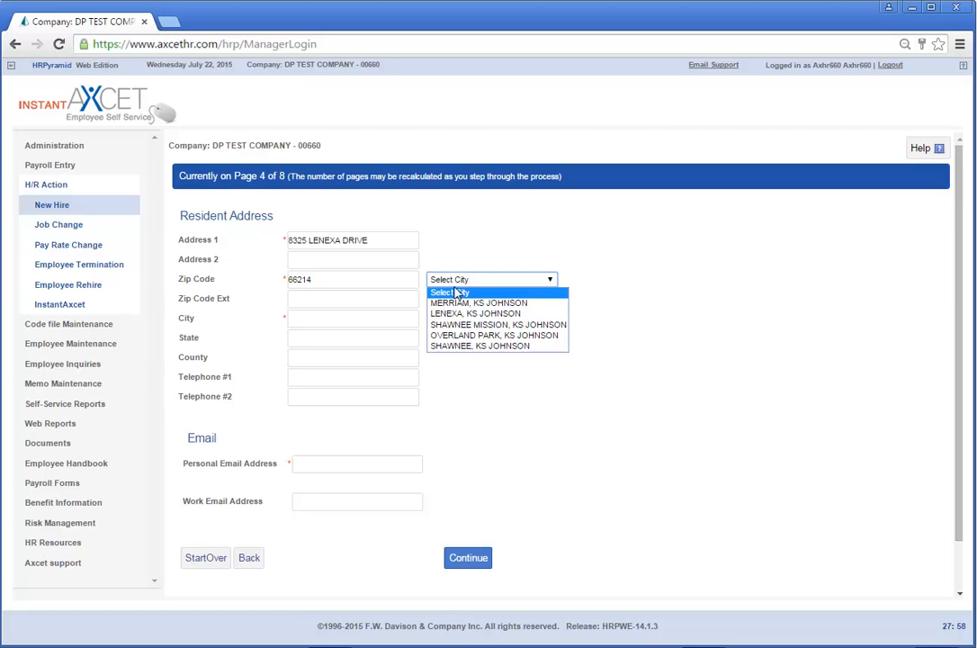
{"action": "left_click", "coordinate": [454, 312]}
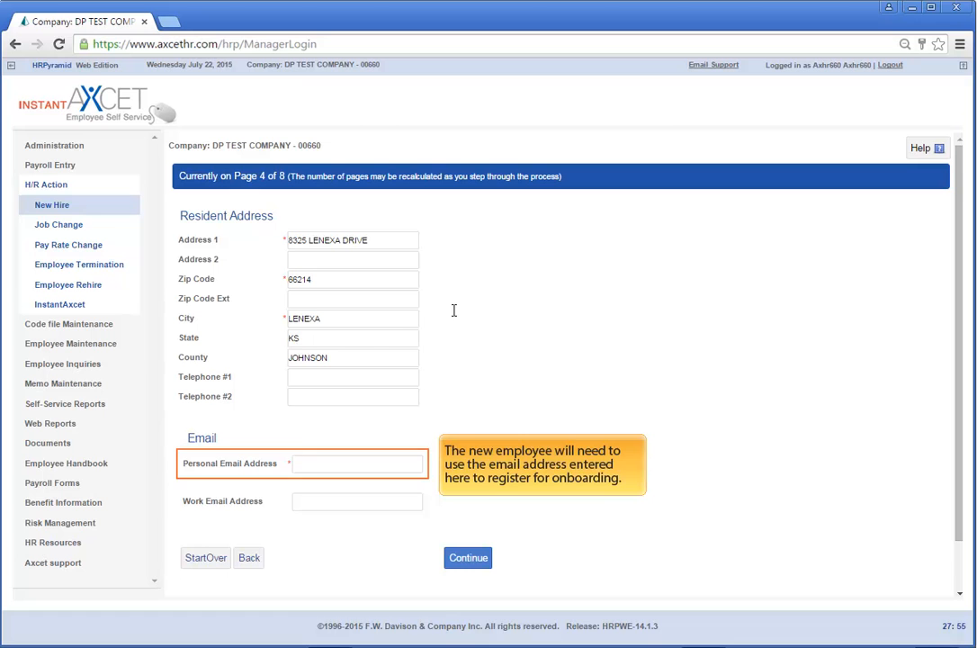
Step: Add the new hire's personal email address and continue to Employment Data
{"action": "left_click", "coordinate": [347, 464]}
{"action": "type", "text": "john.doe@gmail.com"}
{"action": "key", "text": "ctrl+Right"}
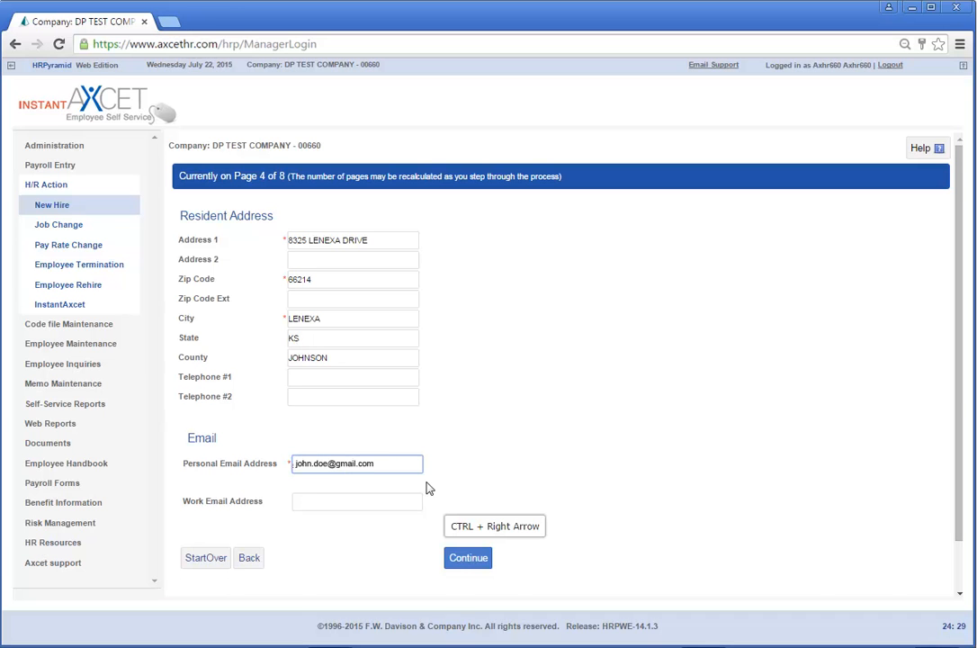
{"action": "left_click", "coordinate": [468, 559]}
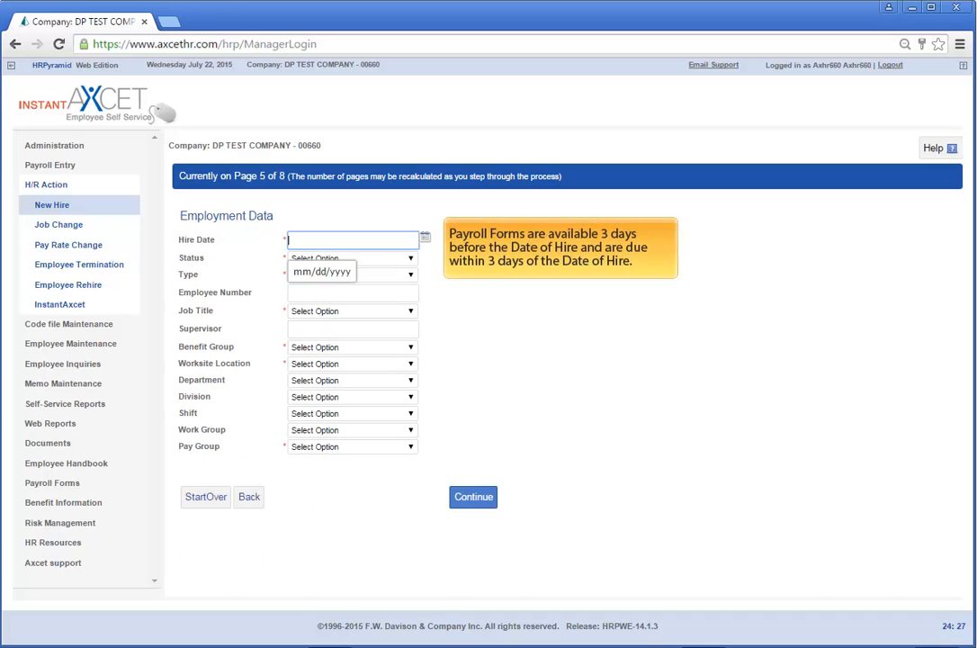
Step: Set hire date 07/22/2015, status ACTIVE, type FULL TIME and job title ADMIN ASSISTANT
{"action": "type", "text": "07/22/2015"}
{"action": "key", "text": "Tab"}
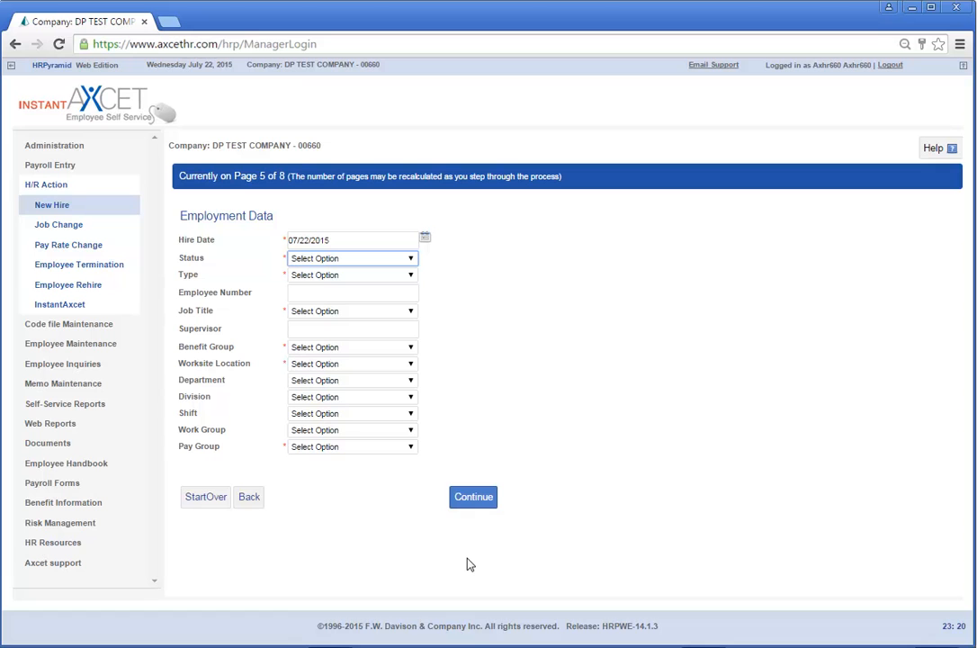
{"action": "left_click", "coordinate": [395, 260]}
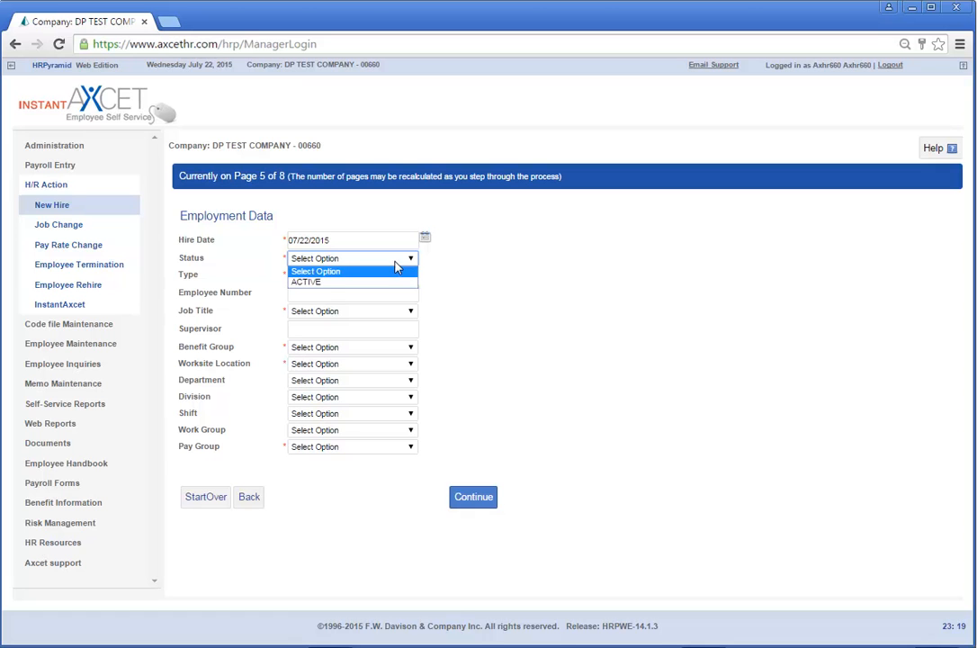
{"action": "left_click", "coordinate": [359, 282]}
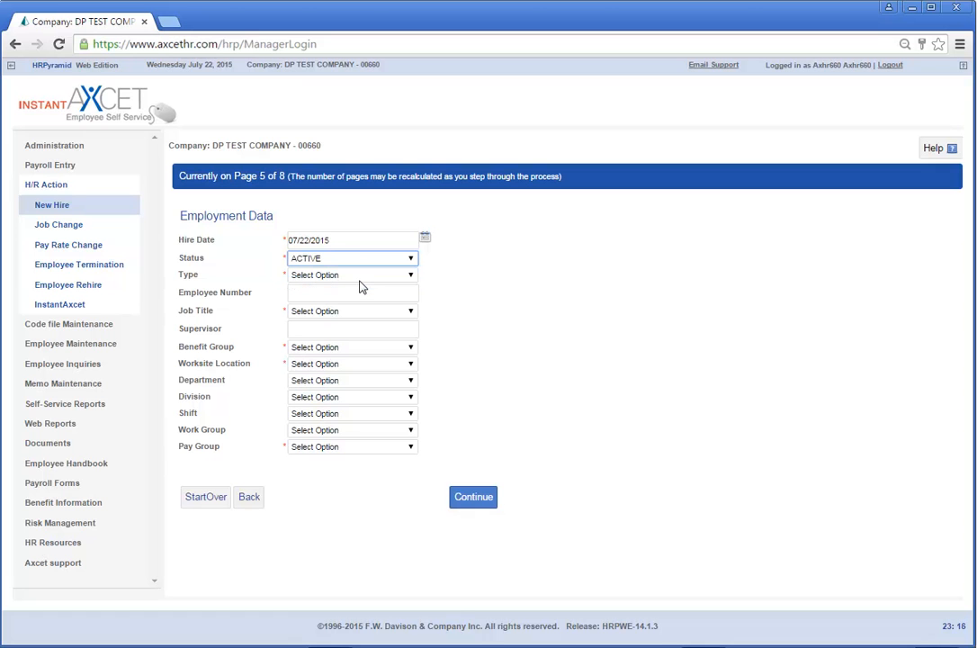
{"action": "left_click", "coordinate": [357, 277]}
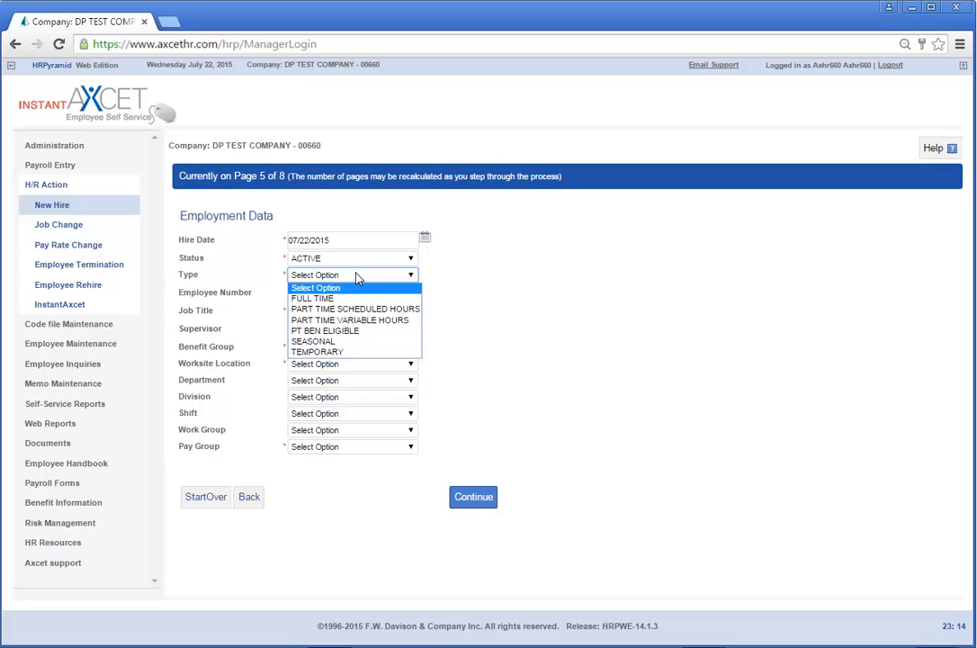
{"action": "left_click", "coordinate": [322, 298]}
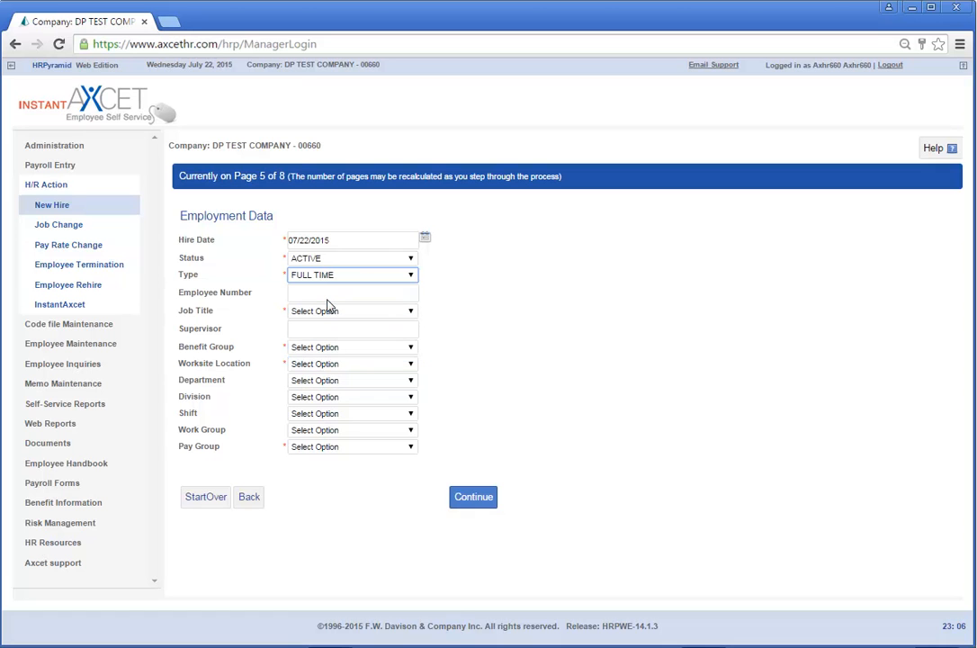
{"action": "left_click", "coordinate": [339, 311]}
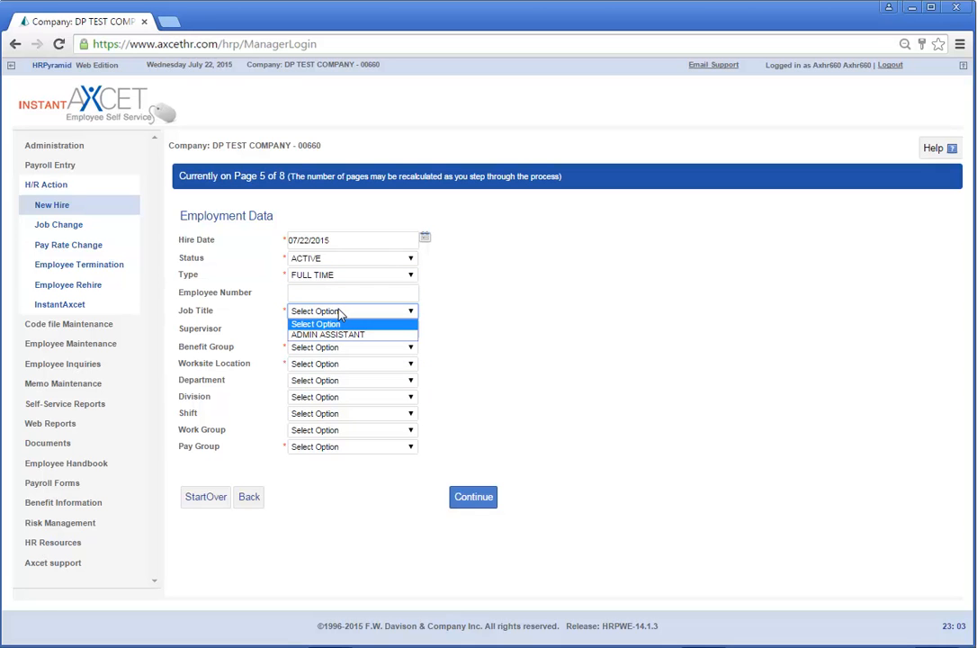
{"action": "left_click", "coordinate": [336, 335]}
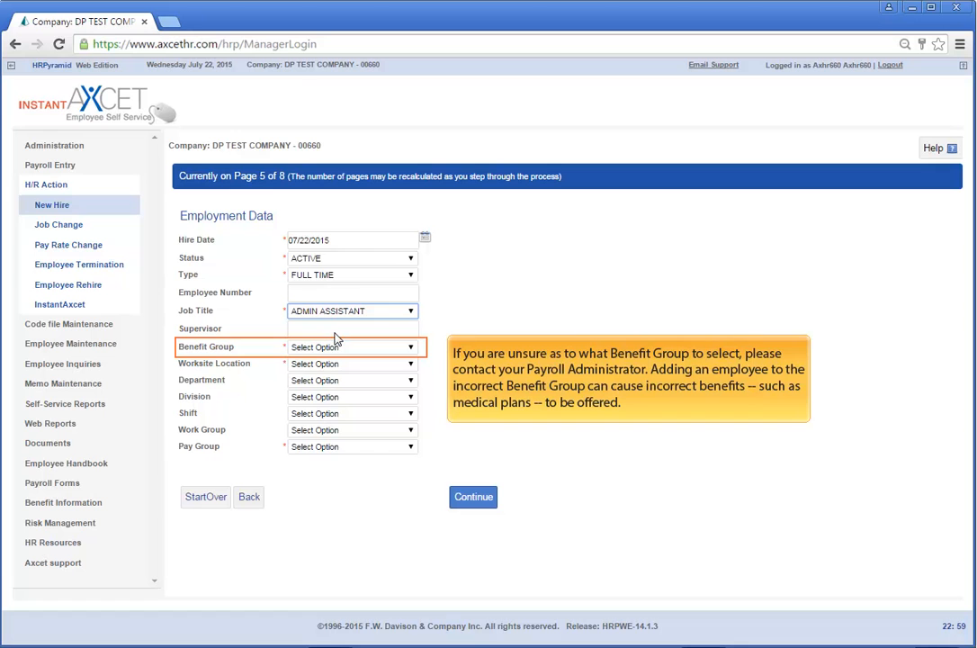
Step: Choose benefit group AXCET REG, worksite MAIN and pay group WEEKLY PAID ON FRIDAY
{"action": "left_click", "coordinate": [410, 349]}
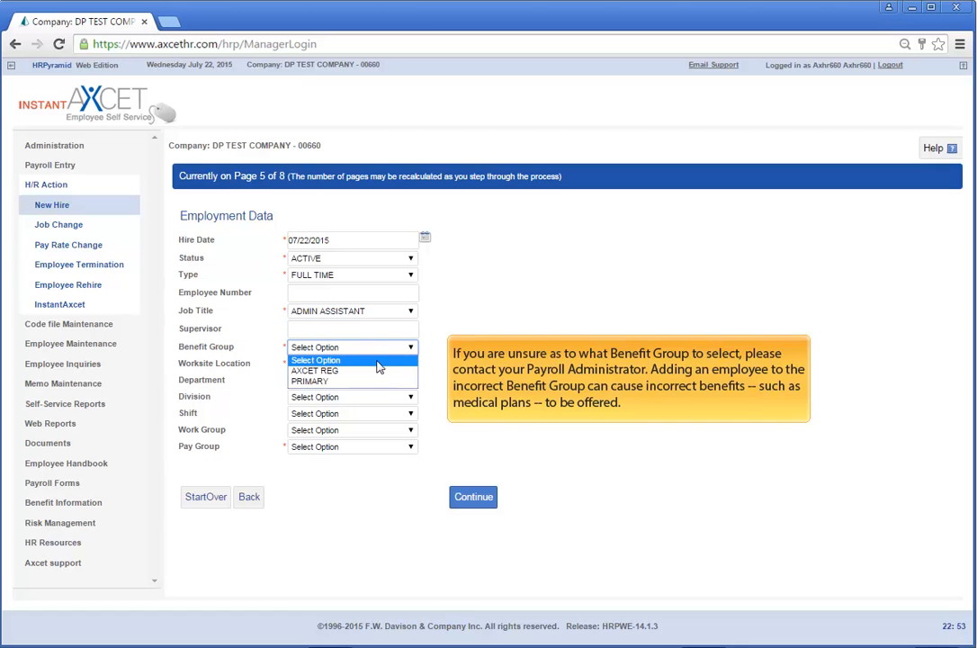
{"action": "left_click", "coordinate": [378, 371]}
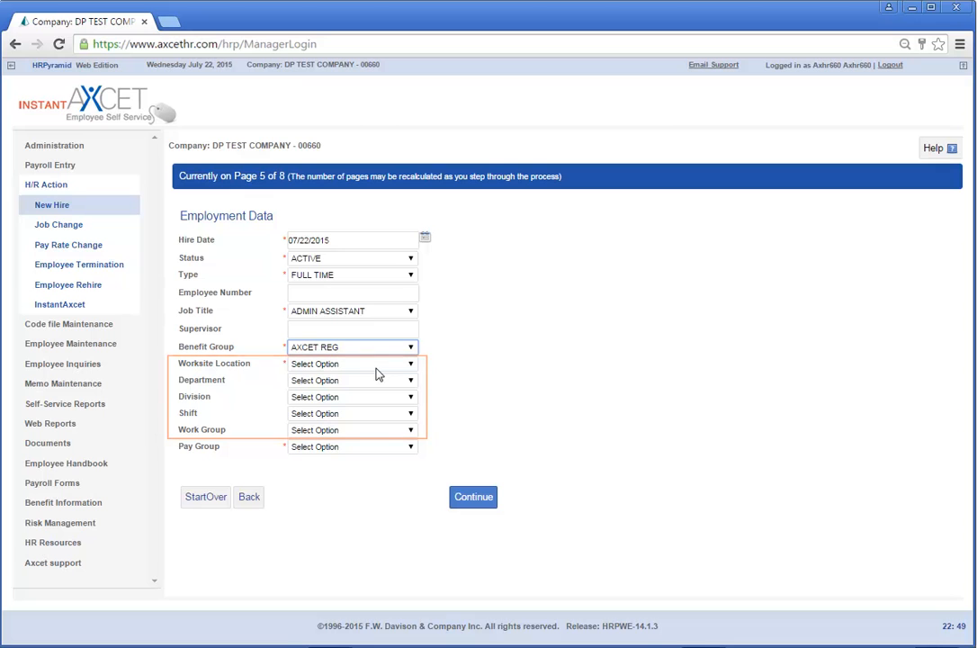
{"action": "left_click", "coordinate": [368, 366]}
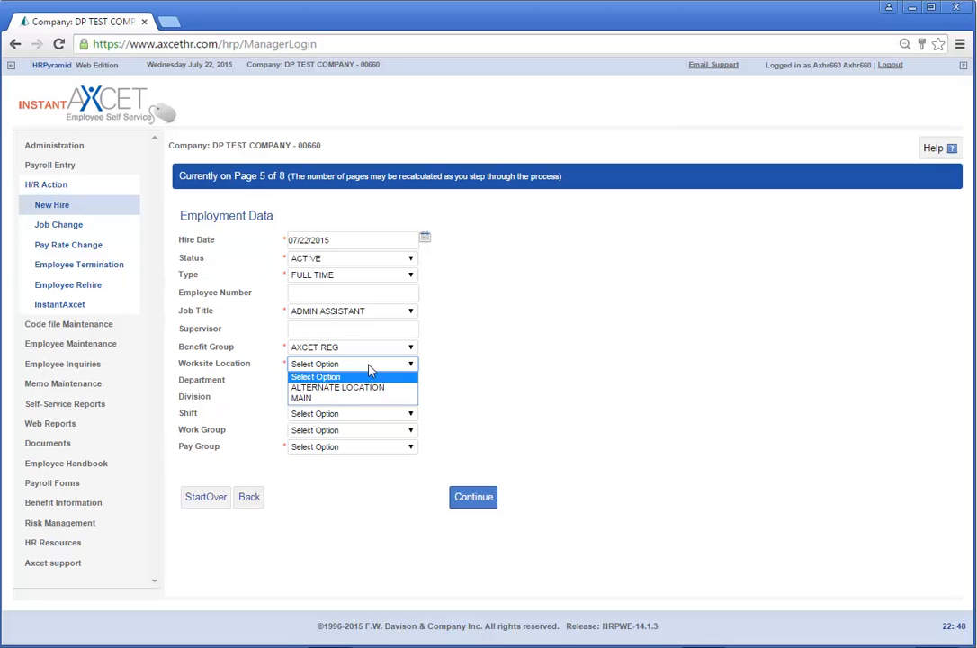
{"action": "left_click", "coordinate": [359, 397]}
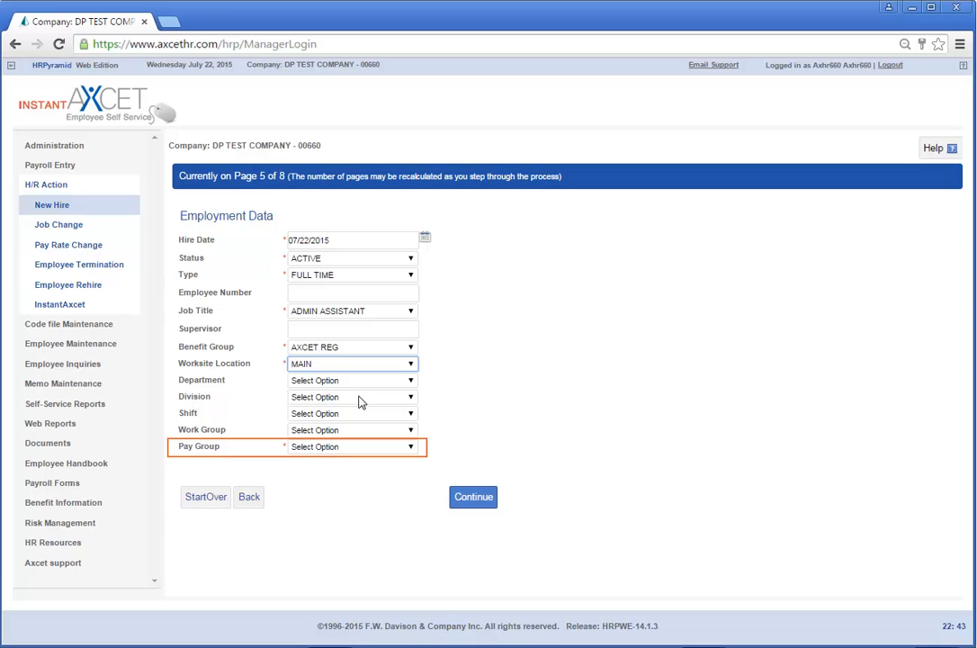
{"action": "left_click", "coordinate": [352, 448]}
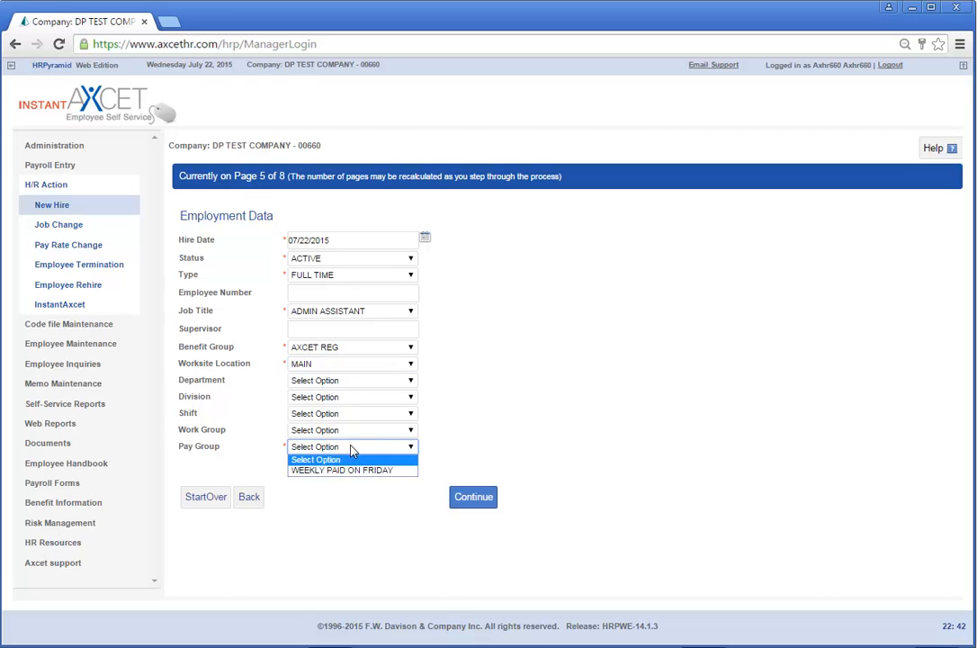
{"action": "left_click", "coordinate": [343, 470]}
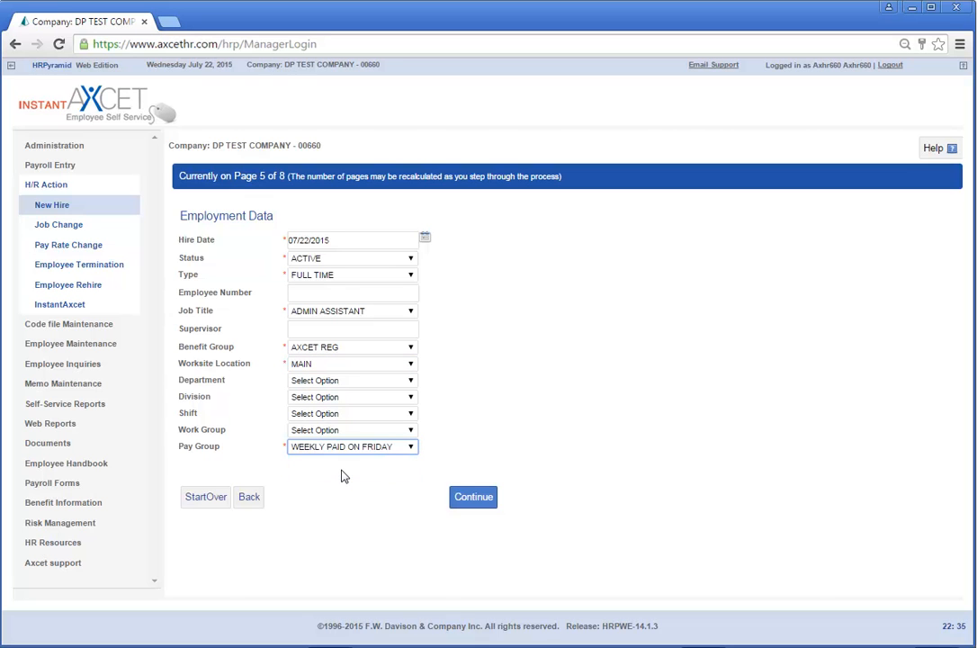
{"action": "left_click", "coordinate": [471, 497]}
Step: Set the pay rate to 15.00 hourly, then save the new hire from the summary
{"action": "type", "text": "15.00"}
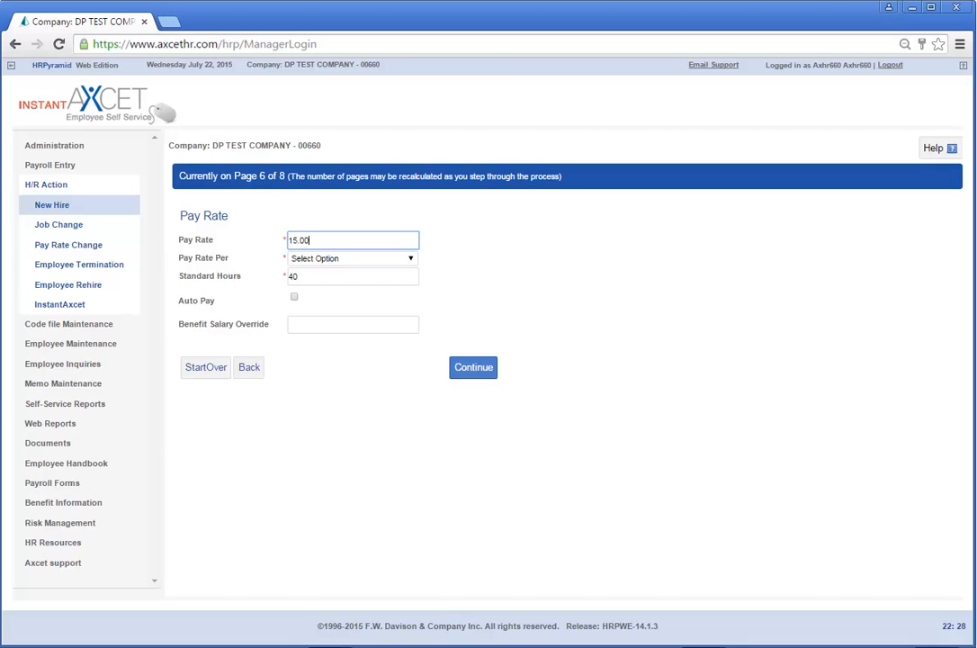
{"action": "key", "text": "Tab"}
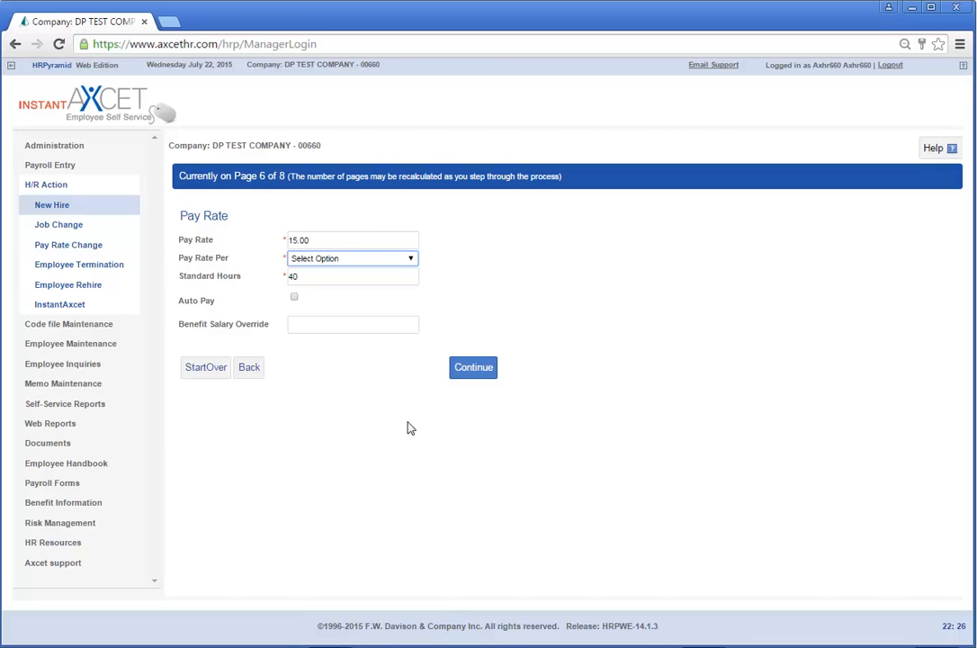
{"action": "left_click", "coordinate": [392, 259]}
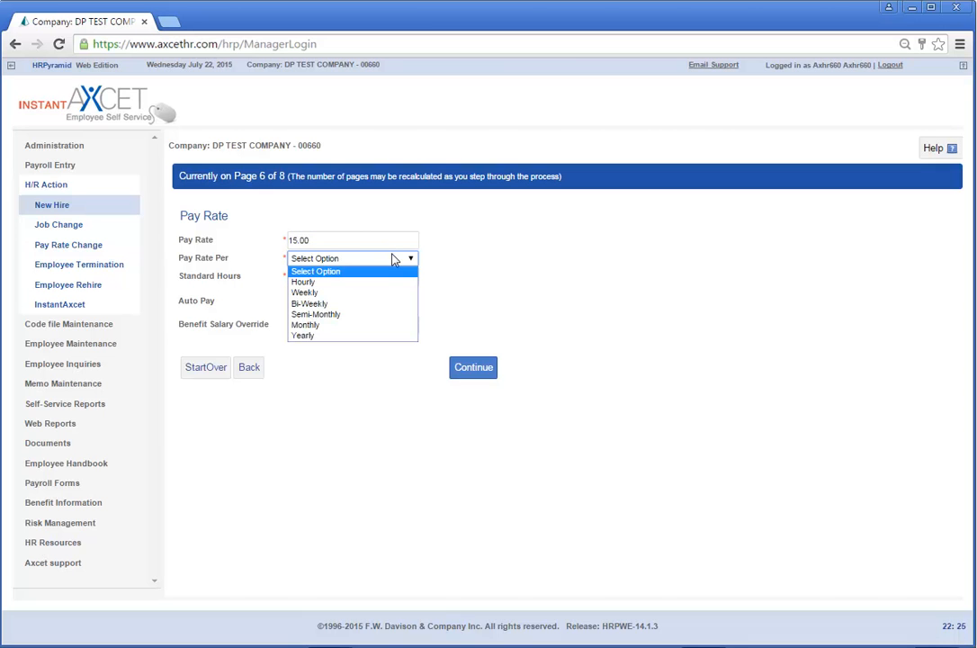
{"action": "left_click", "coordinate": [379, 281]}
{"action": "key", "text": "Tab"}
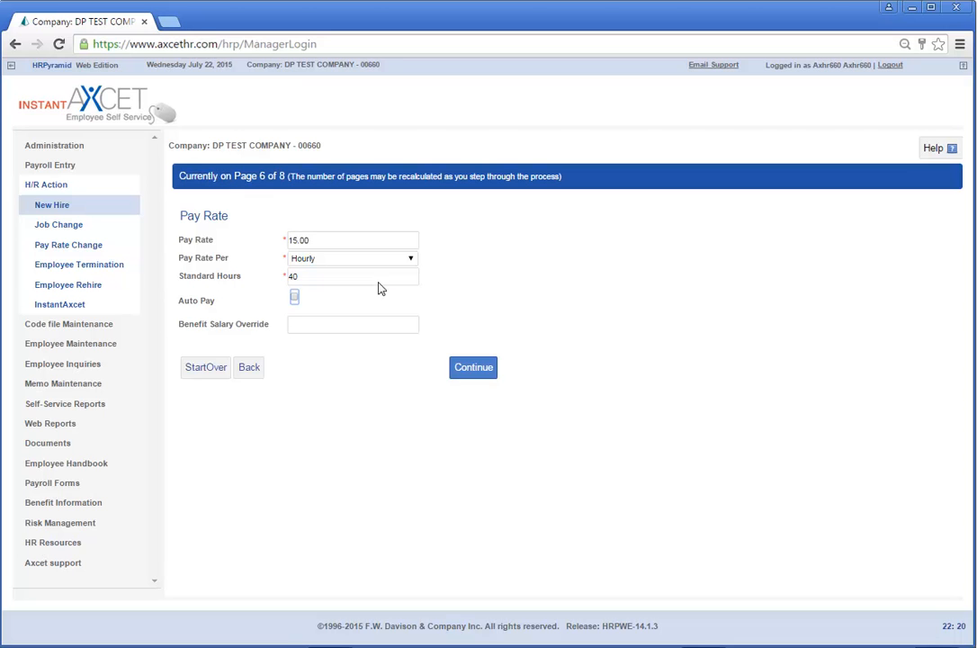
{"action": "left_click", "coordinate": [468, 367]}
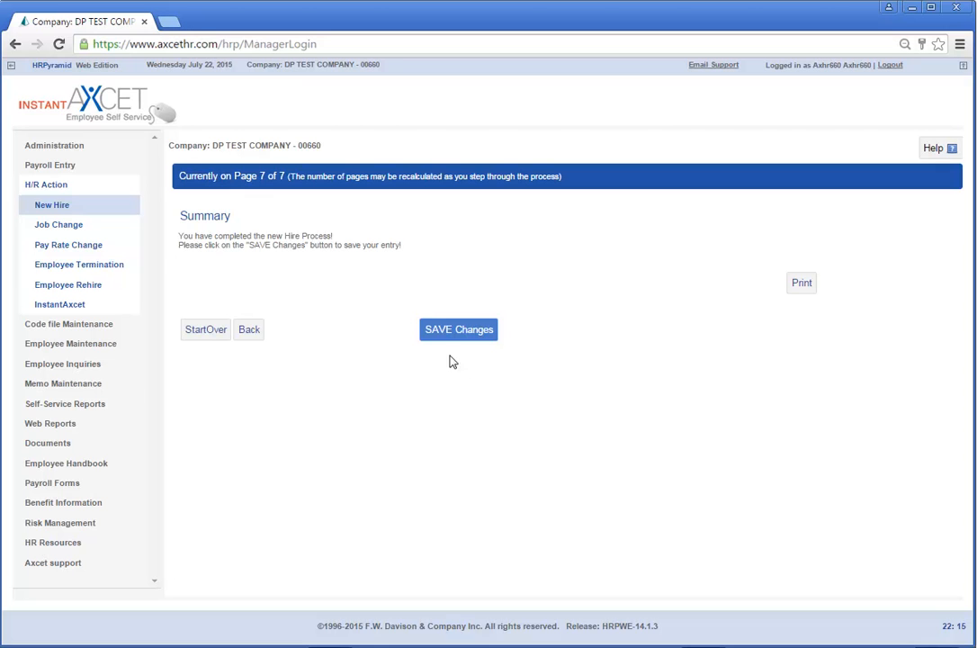
{"action": "left_click", "coordinate": [447, 330]}
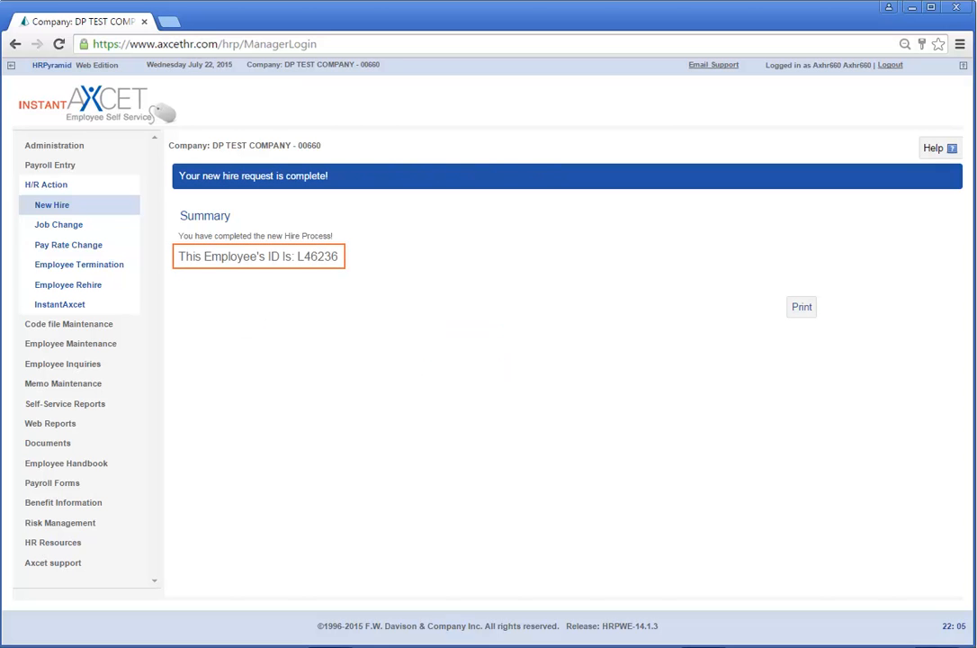